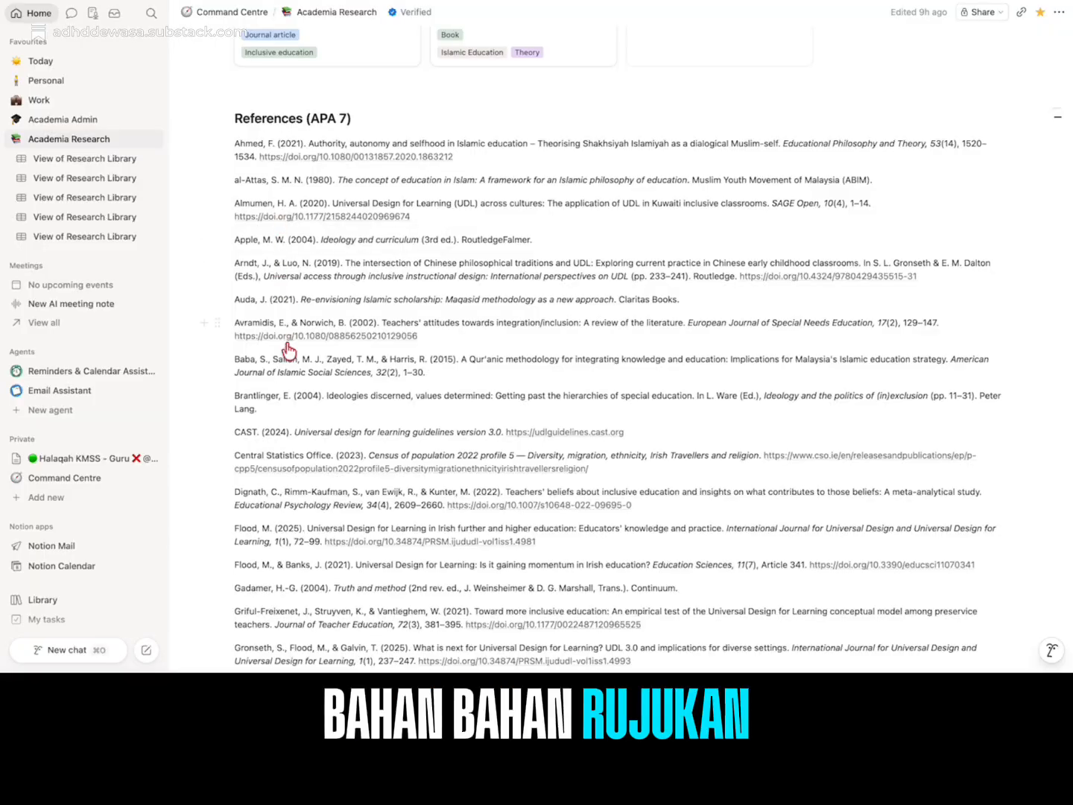
- Review the References (APA 7) list through to its last entry
{"action": "scroll", "coordinate": [295, 394], "scroll_direction": "down", "scroll_amount": 1}
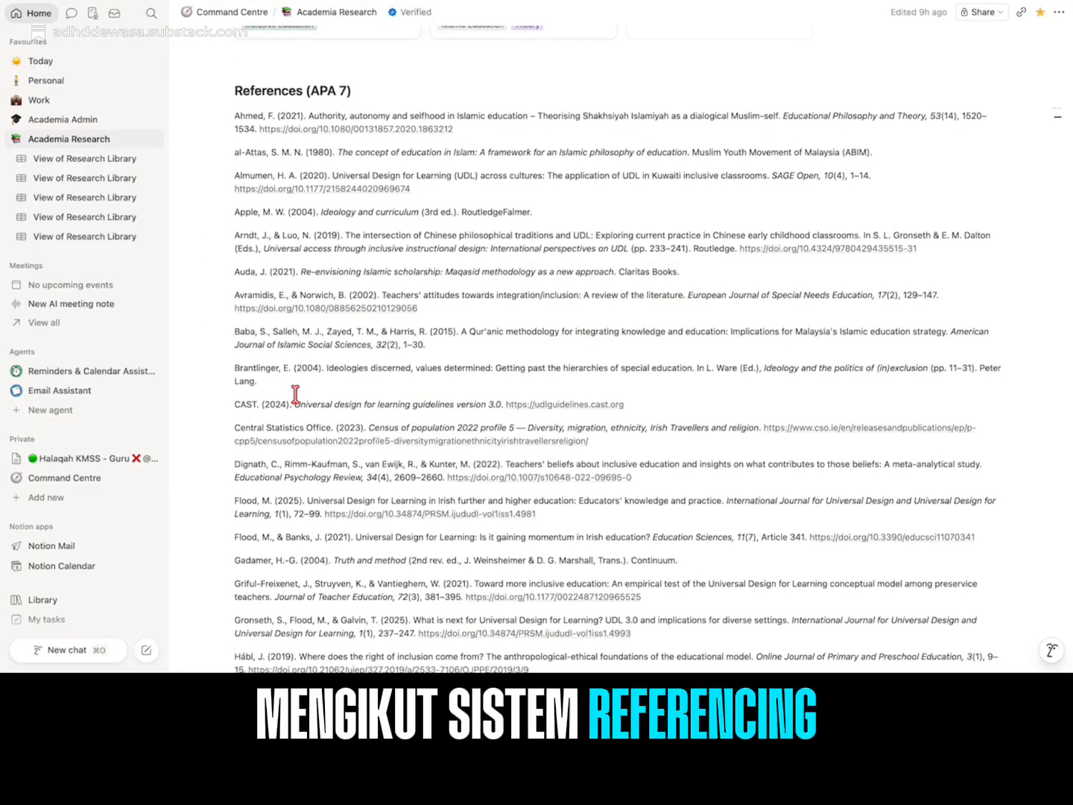
{"action": "scroll", "coordinate": [305, 447], "scroll_direction": "down", "scroll_amount": 10}
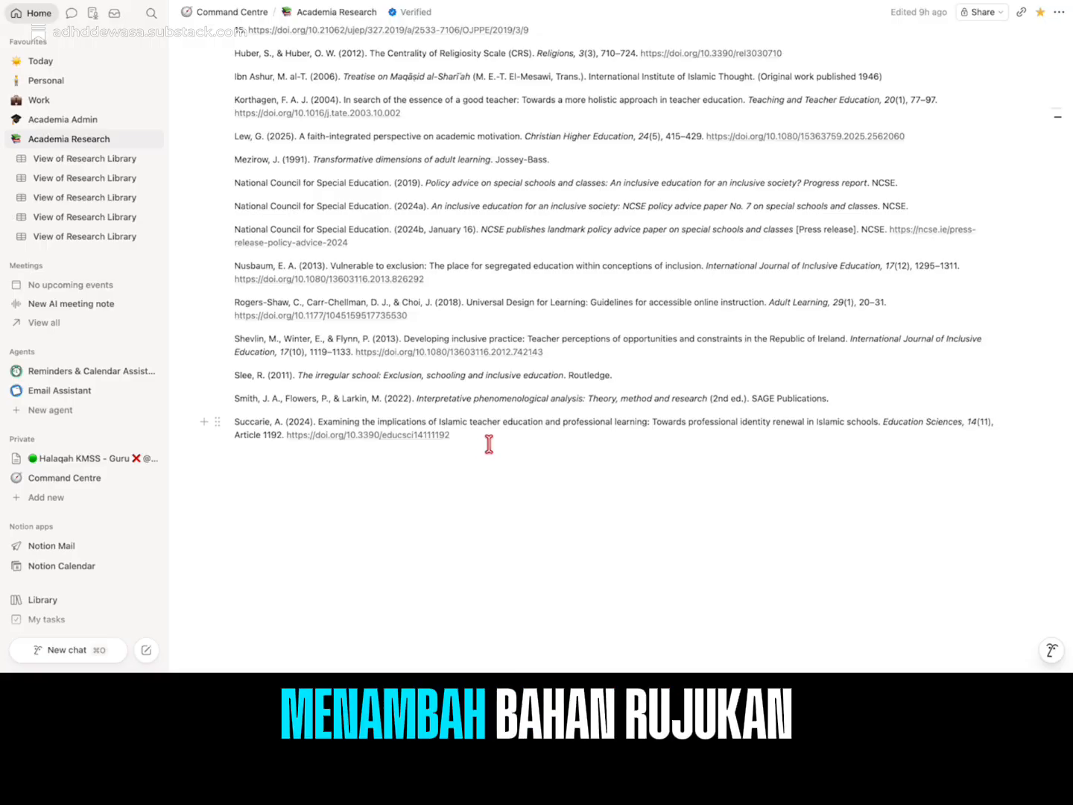
{"action": "scroll", "coordinate": [489, 445], "scroll_direction": "up", "scroll_amount": 15}
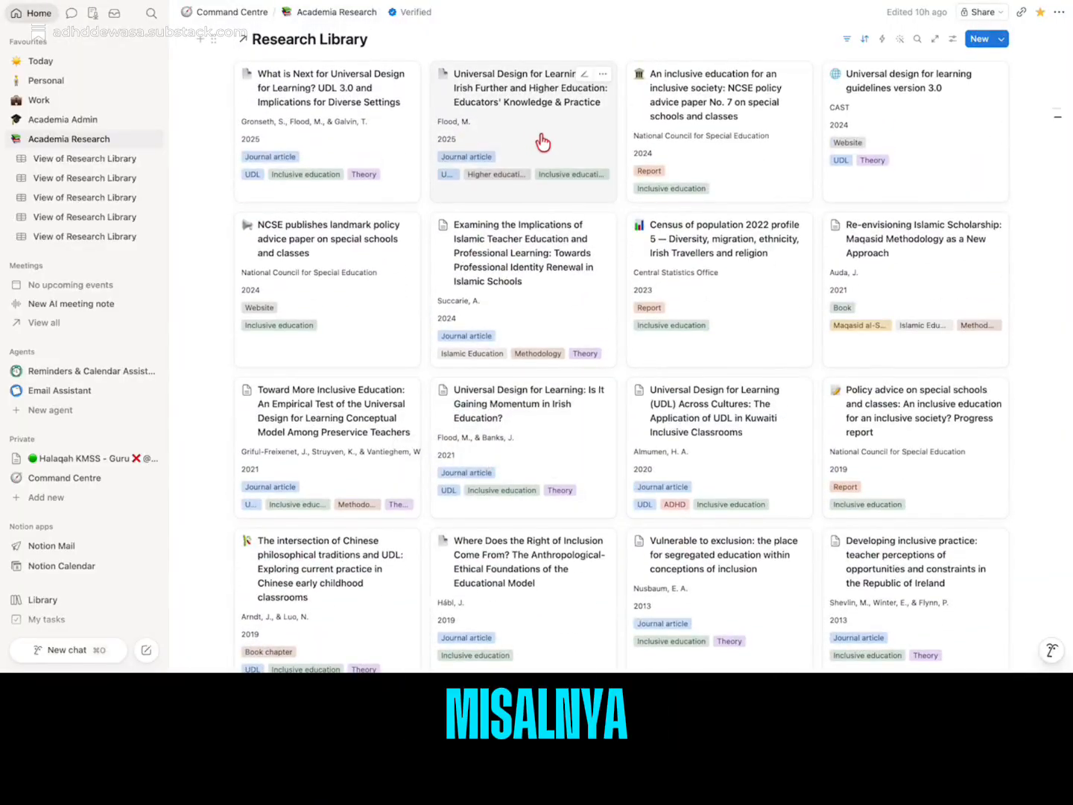
- Open the Research Library entry "Universal Design for Learning in Irish Further and Higher Education" and review its properties, from authors to year
{"action": "scroll", "coordinate": [541, 141], "scroll_direction": "up", "scroll_amount": 1}
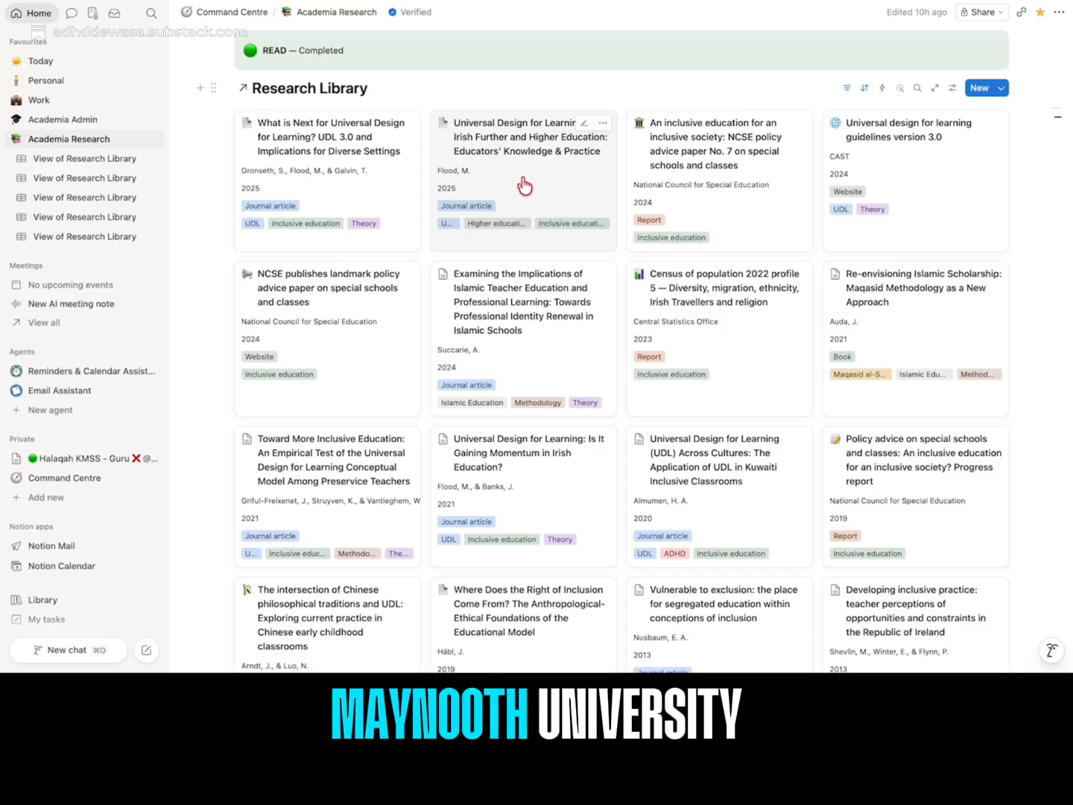
{"action": "left_click", "coordinate": [525, 185]}
{"action": "scroll", "coordinate": [477, 269], "scroll_direction": "down", "scroll_amount": 1}
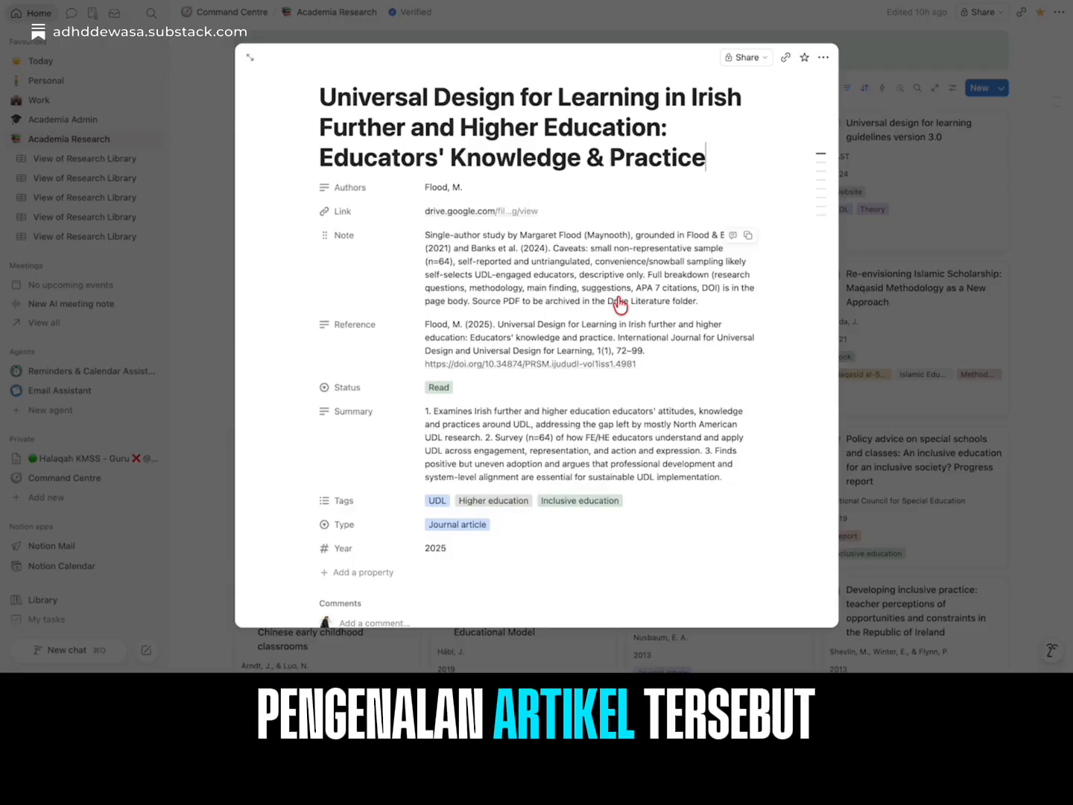
{"action": "scroll", "coordinate": [620, 304], "scroll_direction": "down", "scroll_amount": 1}
{"action": "scroll", "coordinate": [654, 325], "scroll_direction": "down", "scroll_amount": 2}
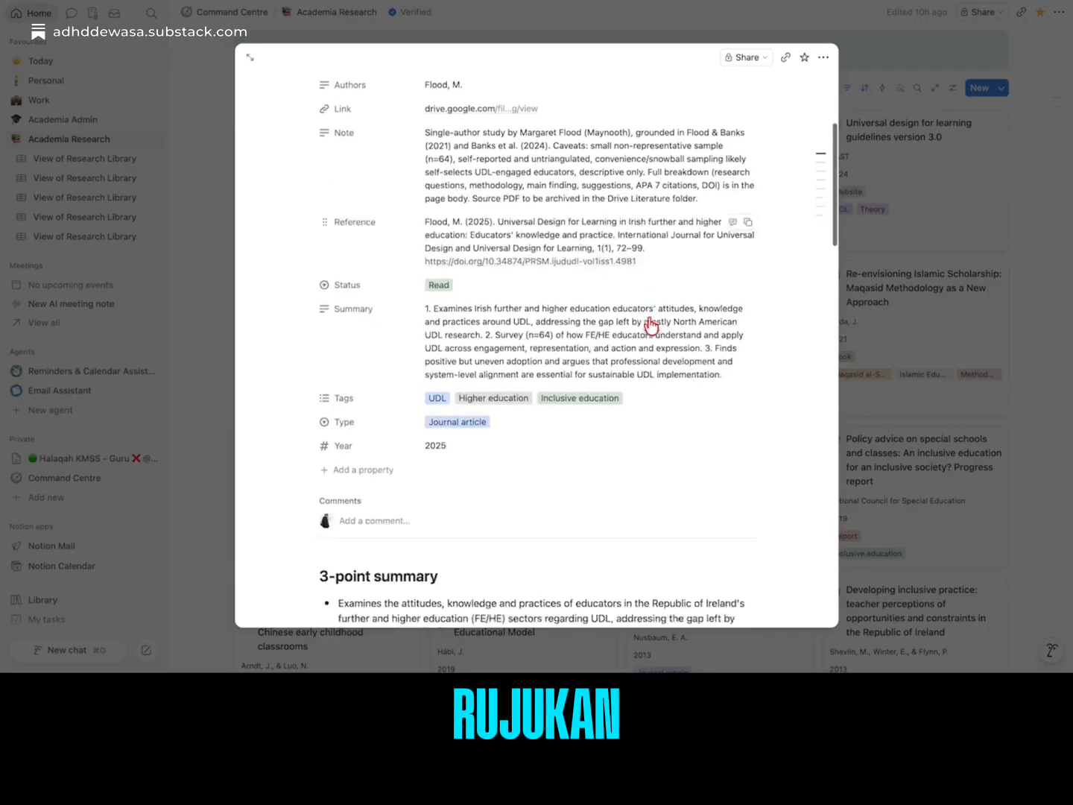
{"action": "scroll", "coordinate": [566, 316], "scroll_direction": "down", "scroll_amount": 1}
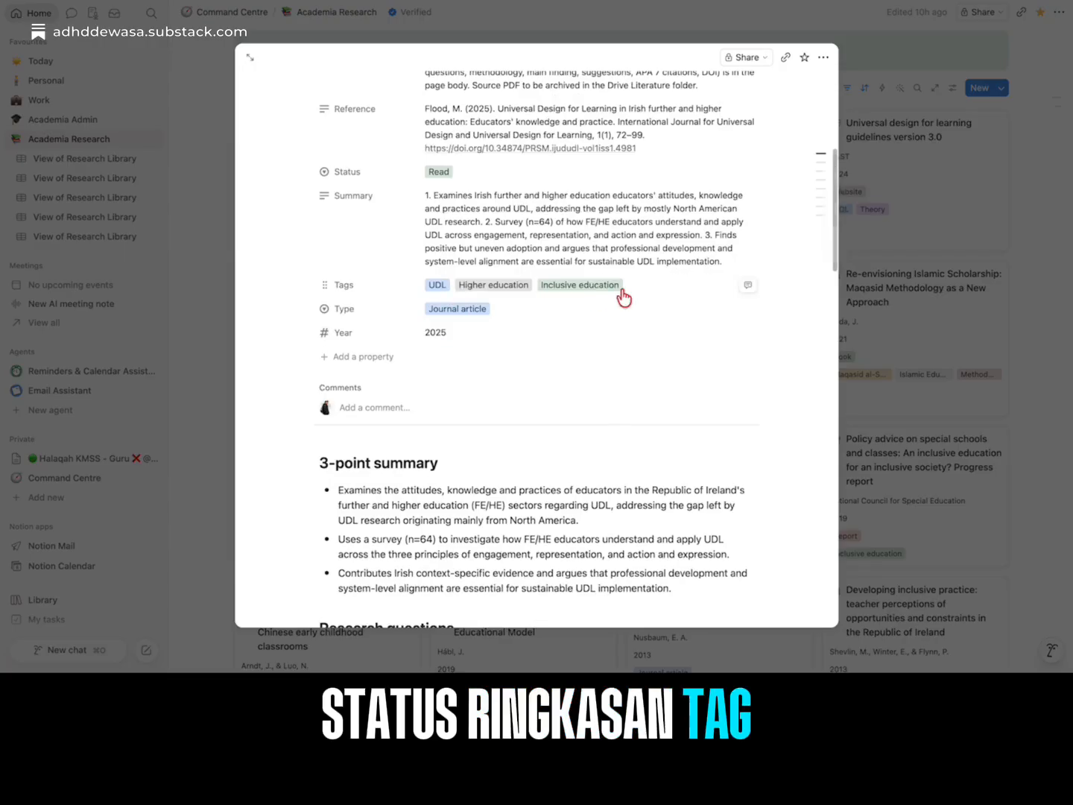
{"action": "scroll", "coordinate": [495, 387], "scroll_direction": "down", "scroll_amount": 1}
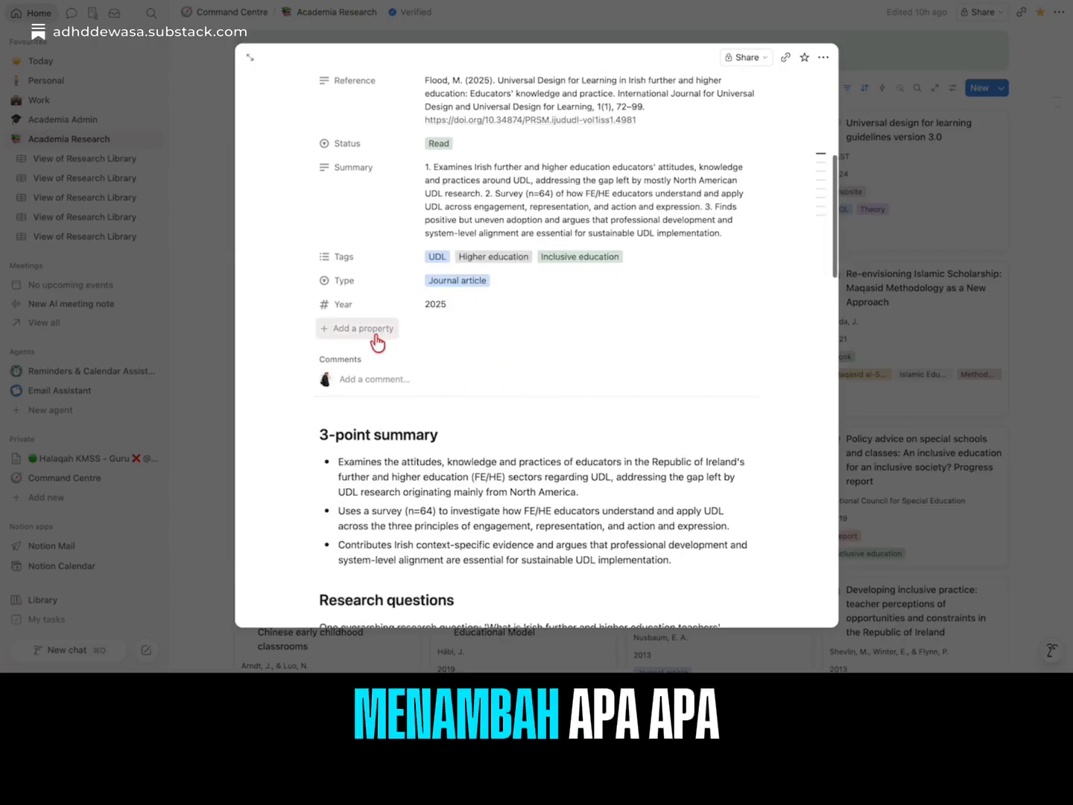
- Read the article's notes from the 3-point summary through methodology, main finding, suggestions, critical notes and citation to the key quotes
{"action": "scroll", "coordinate": [403, 339], "scroll_direction": "down", "scroll_amount": 3}
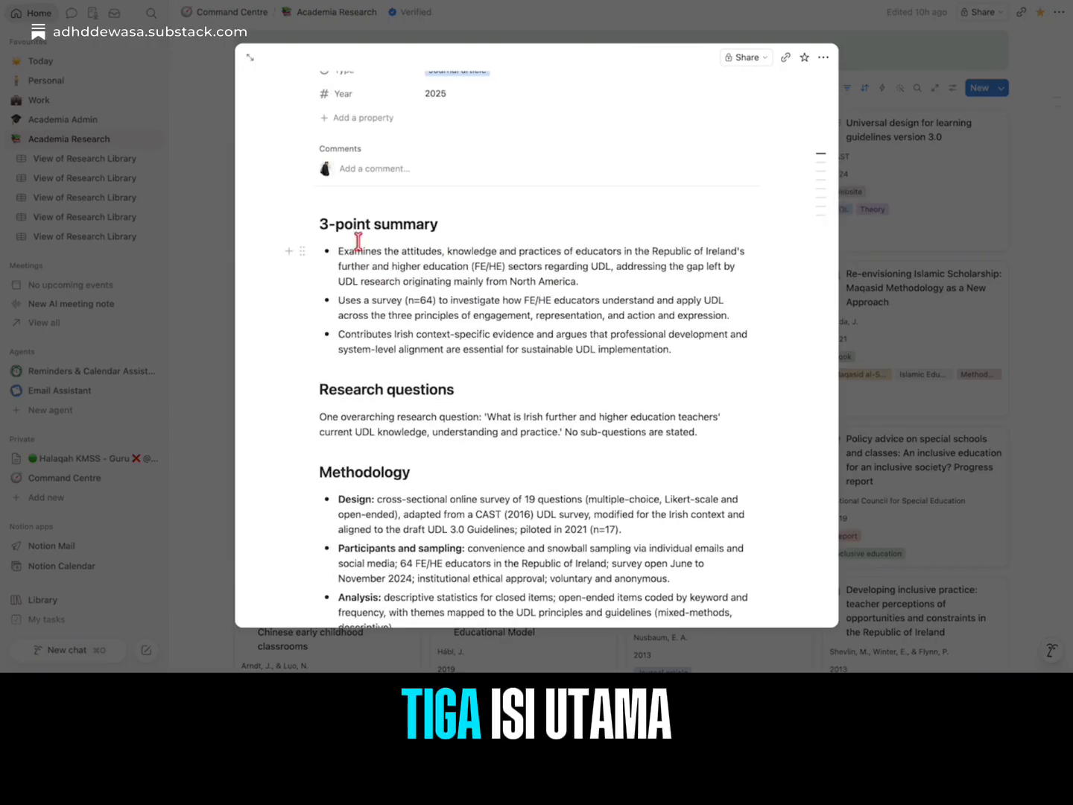
{"action": "scroll", "coordinate": [407, 292], "scroll_direction": "down", "scroll_amount": 2}
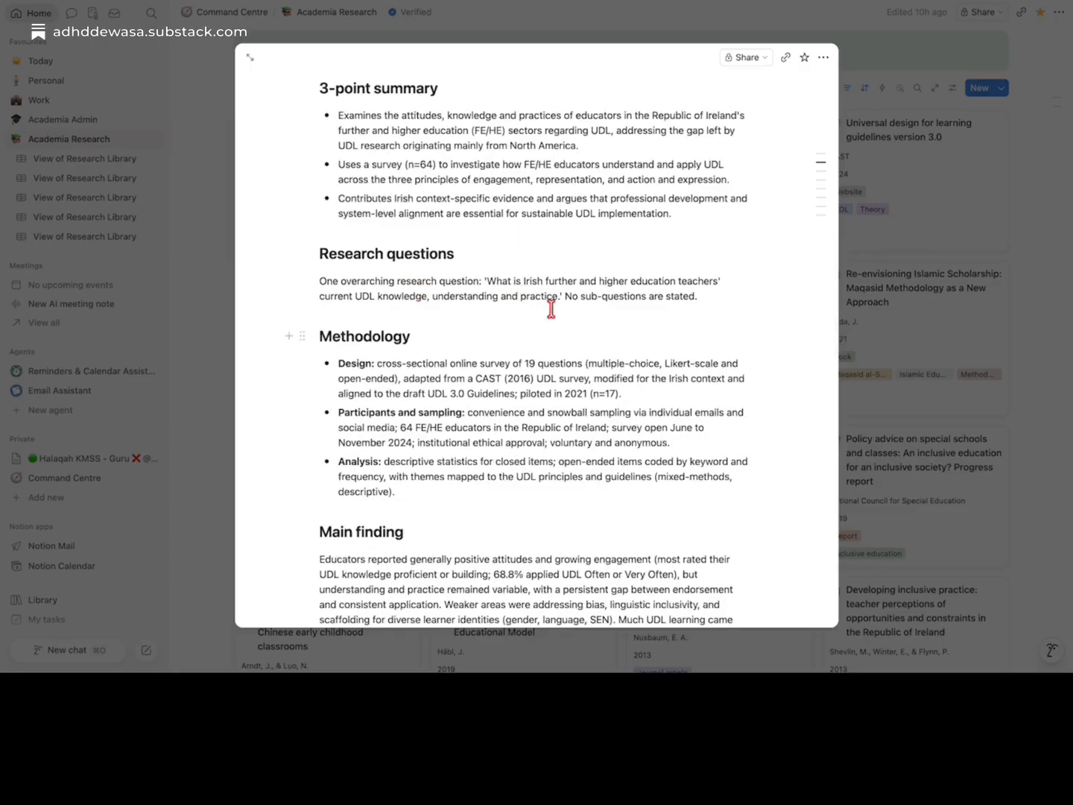
{"action": "scroll", "coordinate": [378, 231], "scroll_direction": "down", "scroll_amount": 2}
{"action": "scroll", "coordinate": [414, 299], "scroll_direction": "down", "scroll_amount": 4}
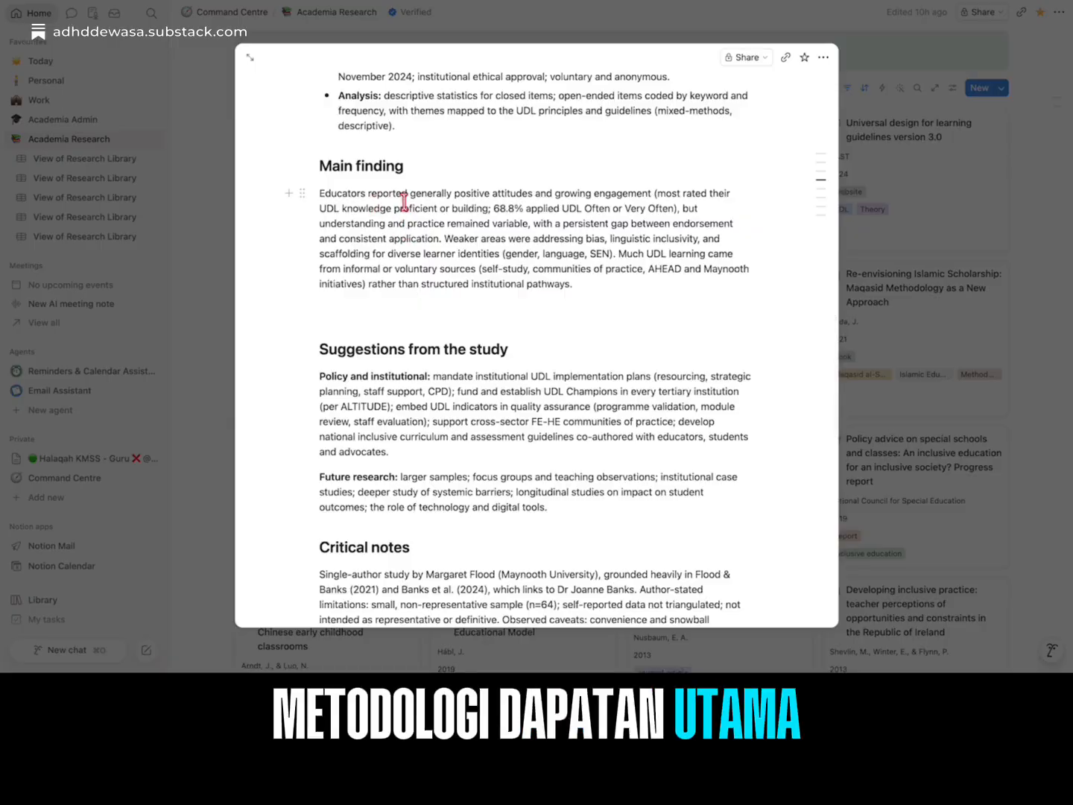
{"action": "scroll", "coordinate": [401, 284], "scroll_direction": "down", "scroll_amount": 3}
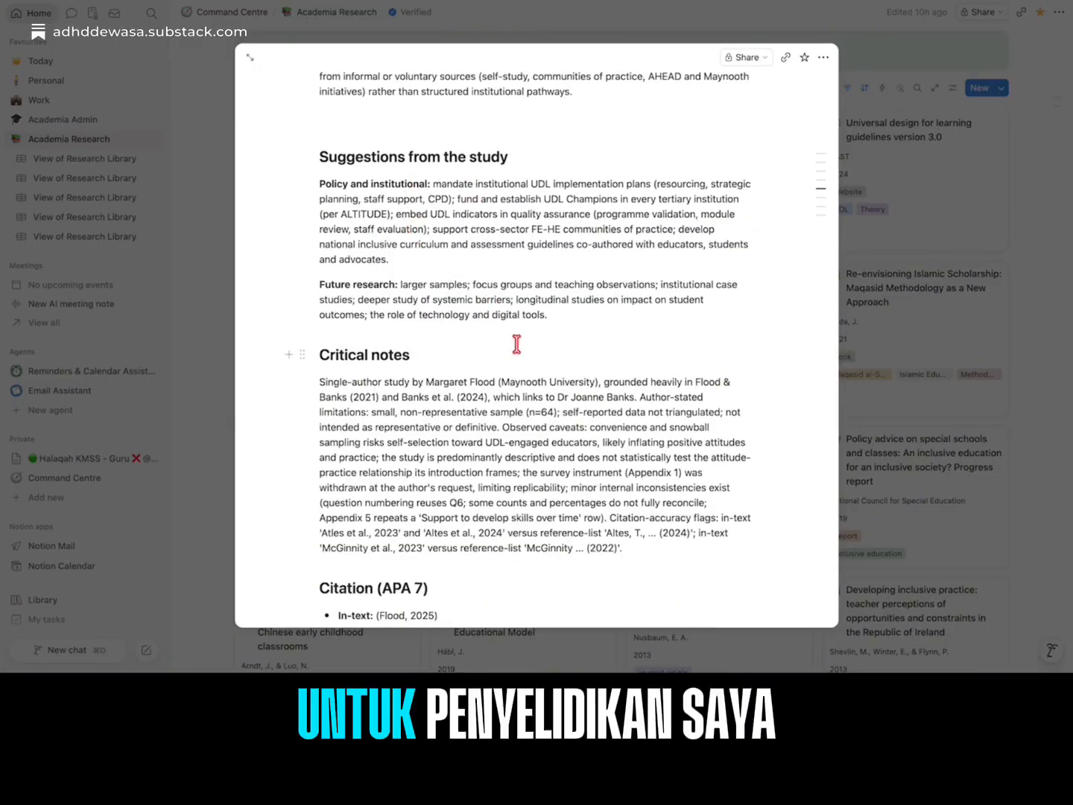
{"action": "scroll", "coordinate": [377, 276], "scroll_direction": "down", "scroll_amount": 2}
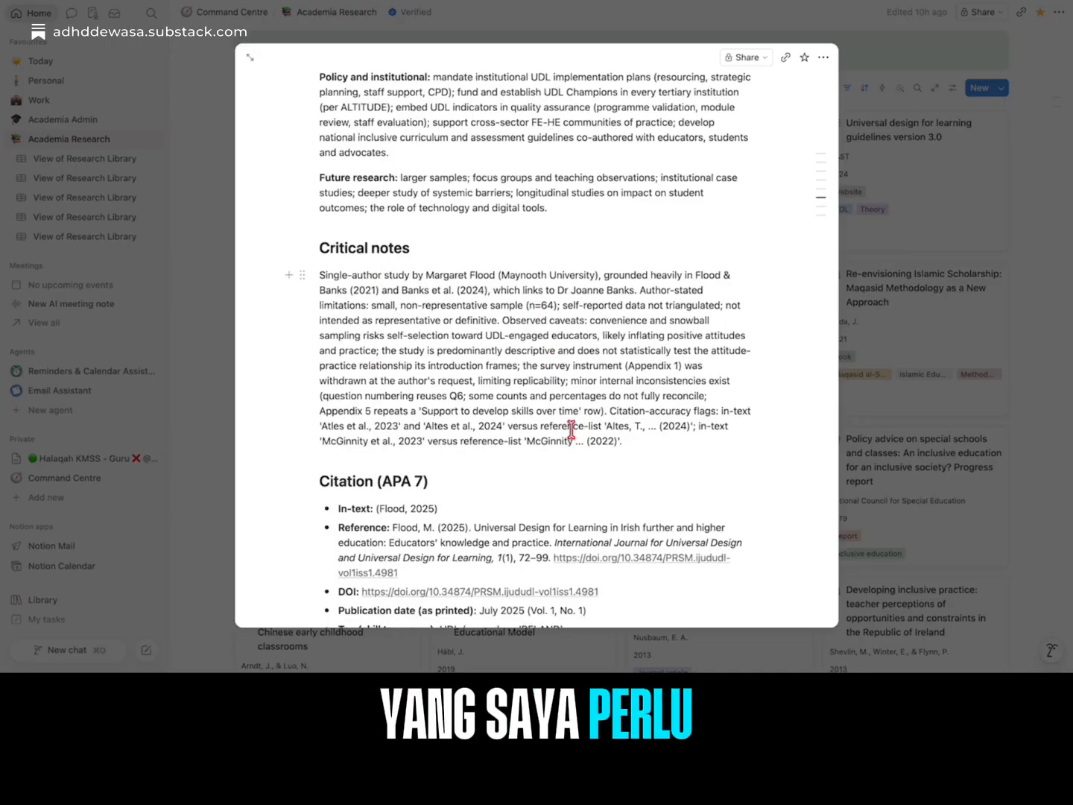
{"action": "scroll", "coordinate": [432, 308], "scroll_direction": "down", "scroll_amount": 4}
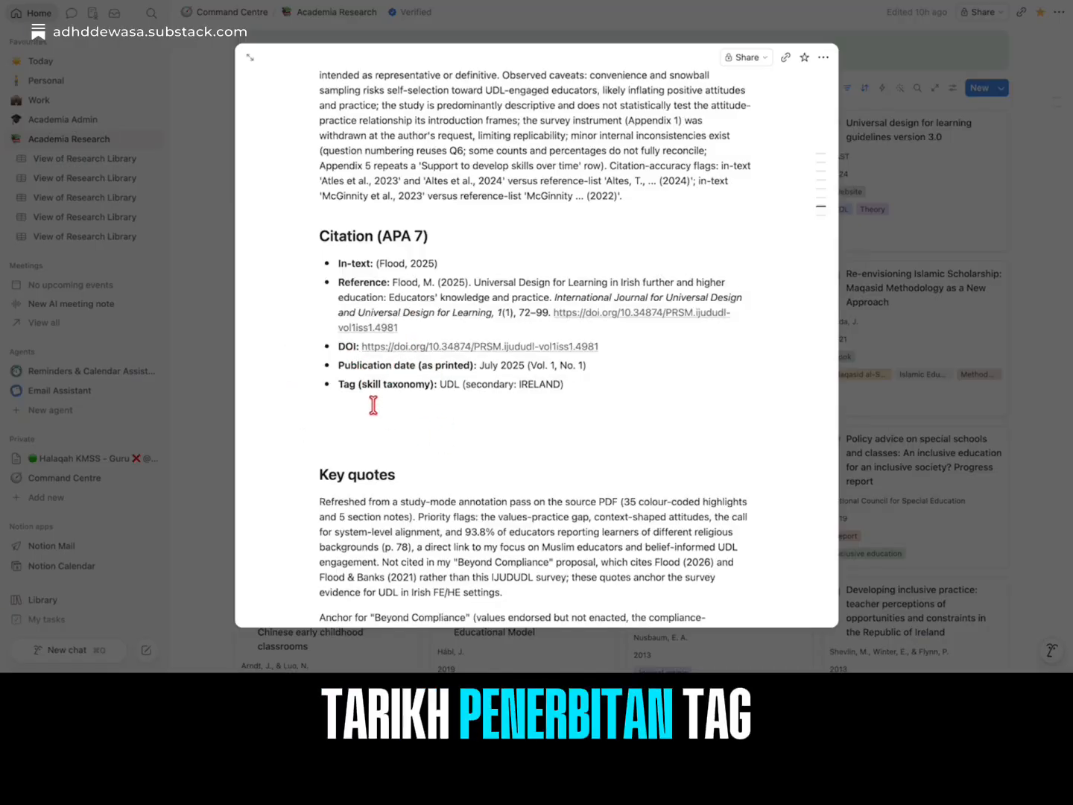
{"action": "scroll", "coordinate": [462, 417], "scroll_direction": "down", "scroll_amount": 5}
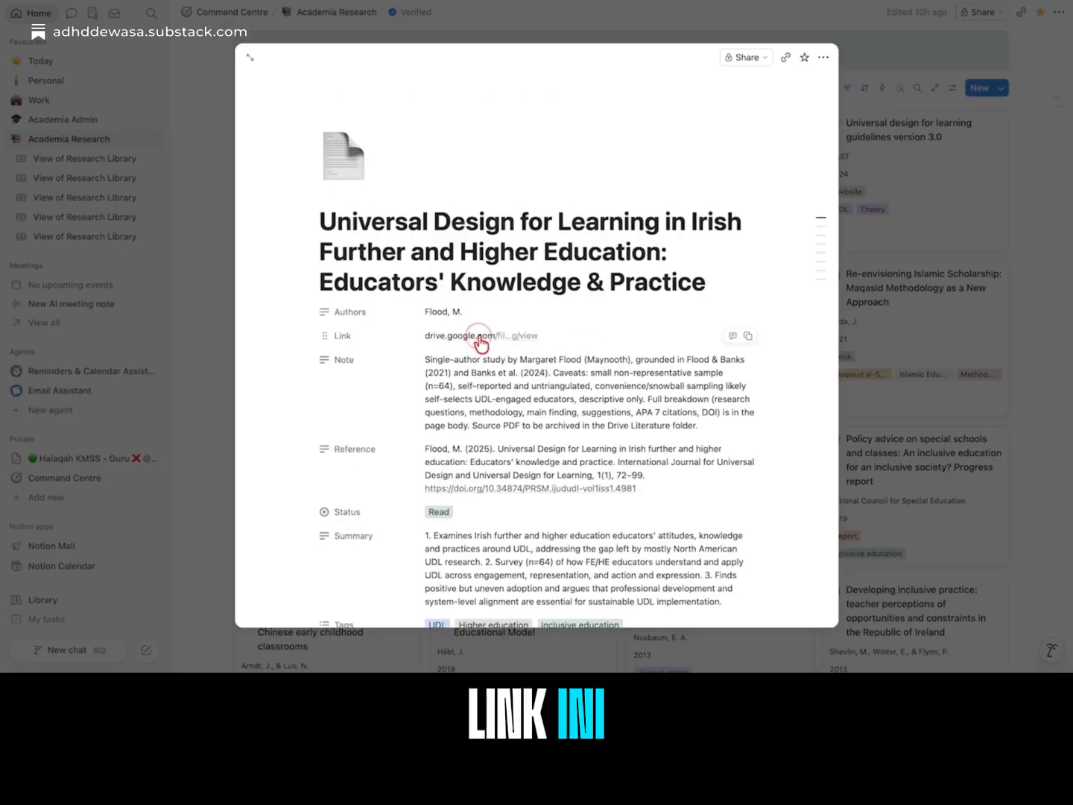
- Open the article's linked PDF in Google Drive and go to the annotation report on page 29
{"action": "left_click", "coordinate": [478, 336]}
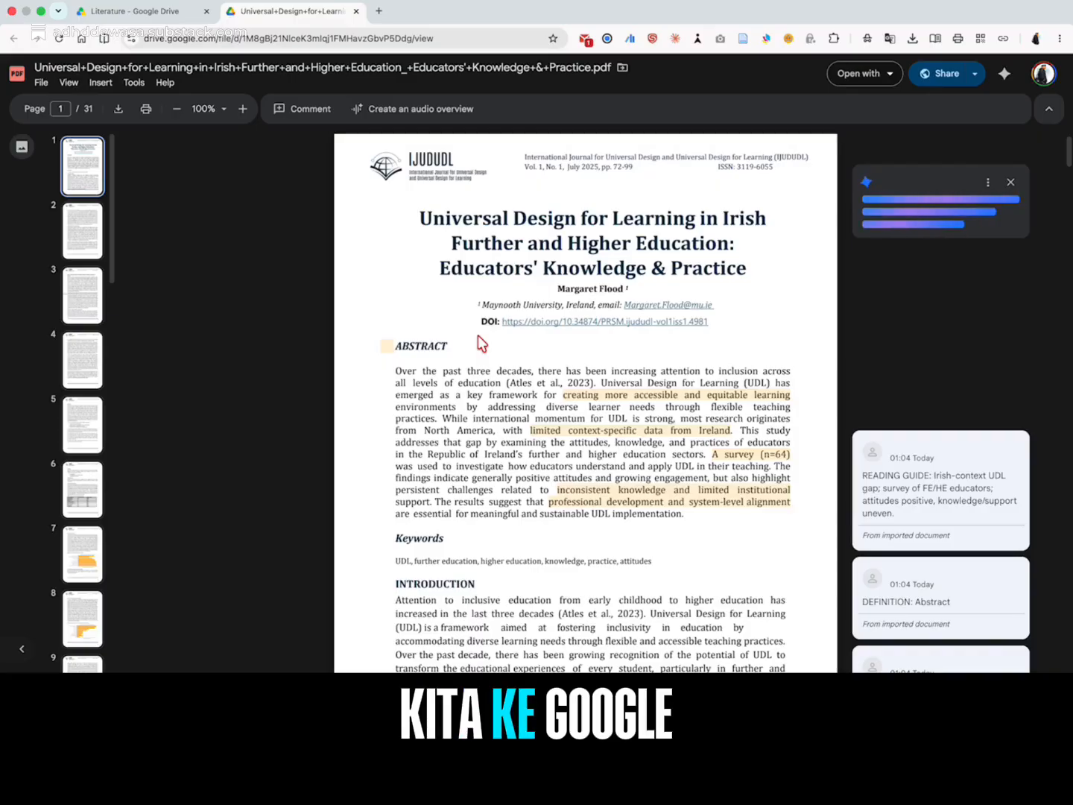
{"action": "scroll", "coordinate": [502, 422], "scroll_direction": "down", "scroll_amount": 2}
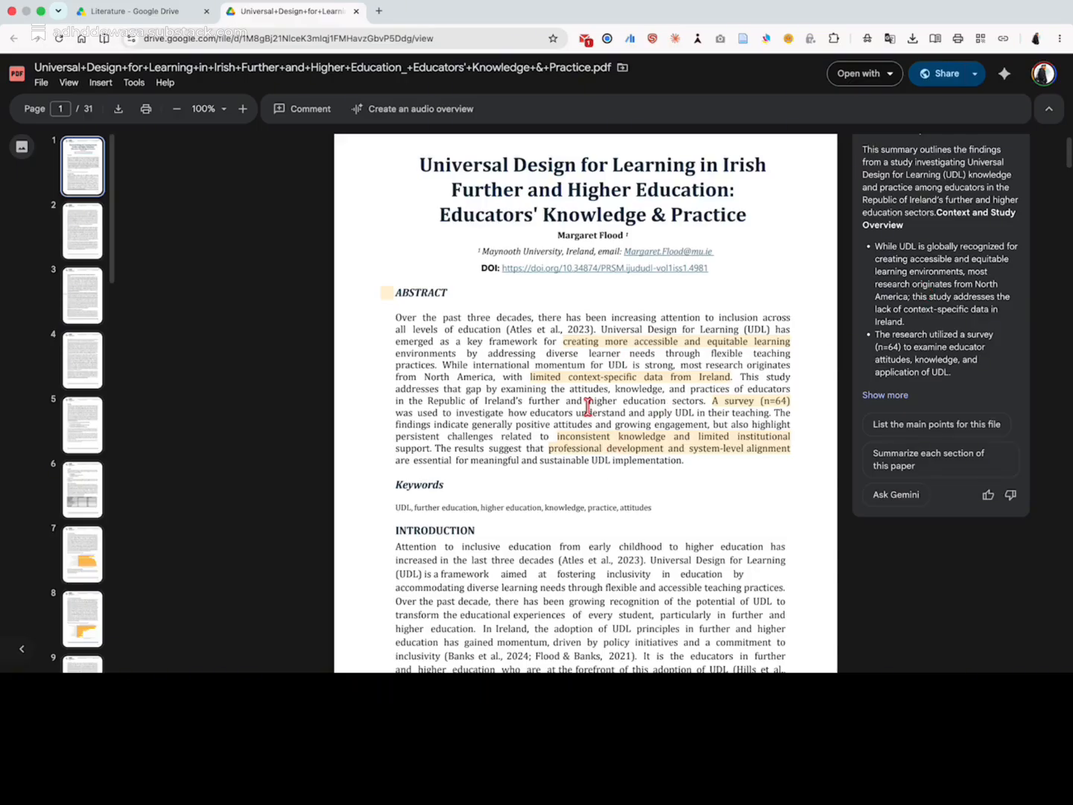
{"action": "scroll", "coordinate": [79, 529], "scroll_direction": "down", "scroll_amount": 15}
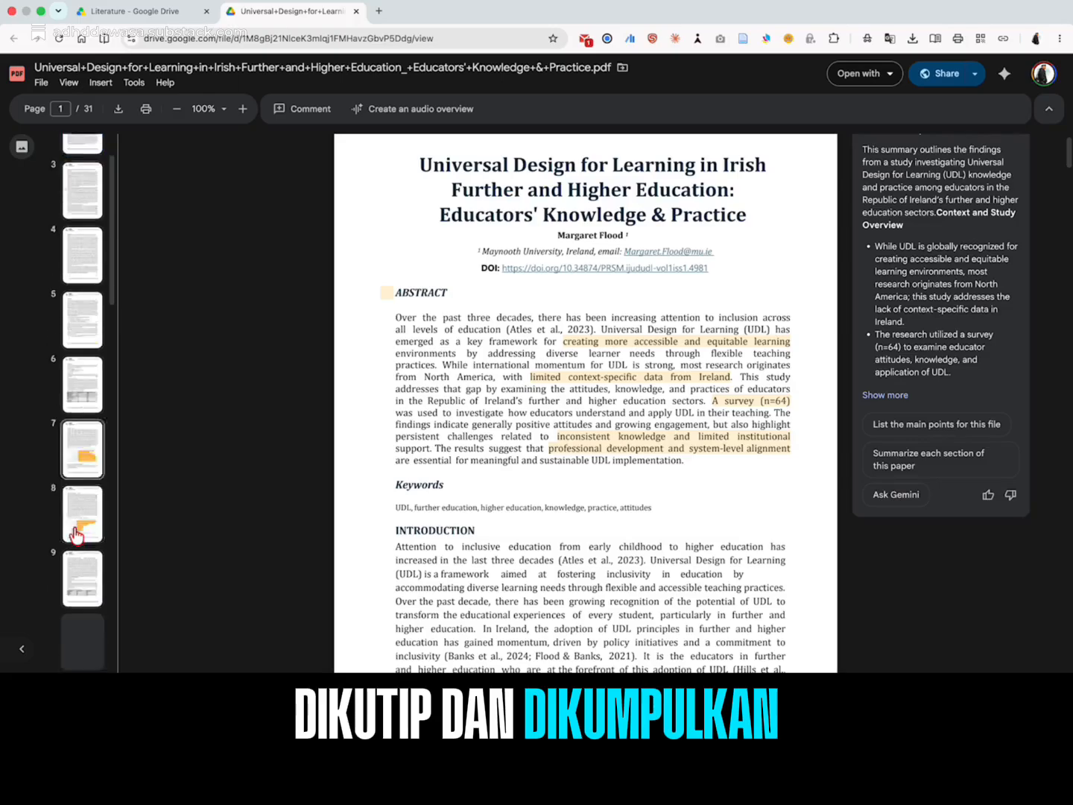
{"action": "scroll", "coordinate": [77, 522], "scroll_direction": "down", "scroll_amount": 5}
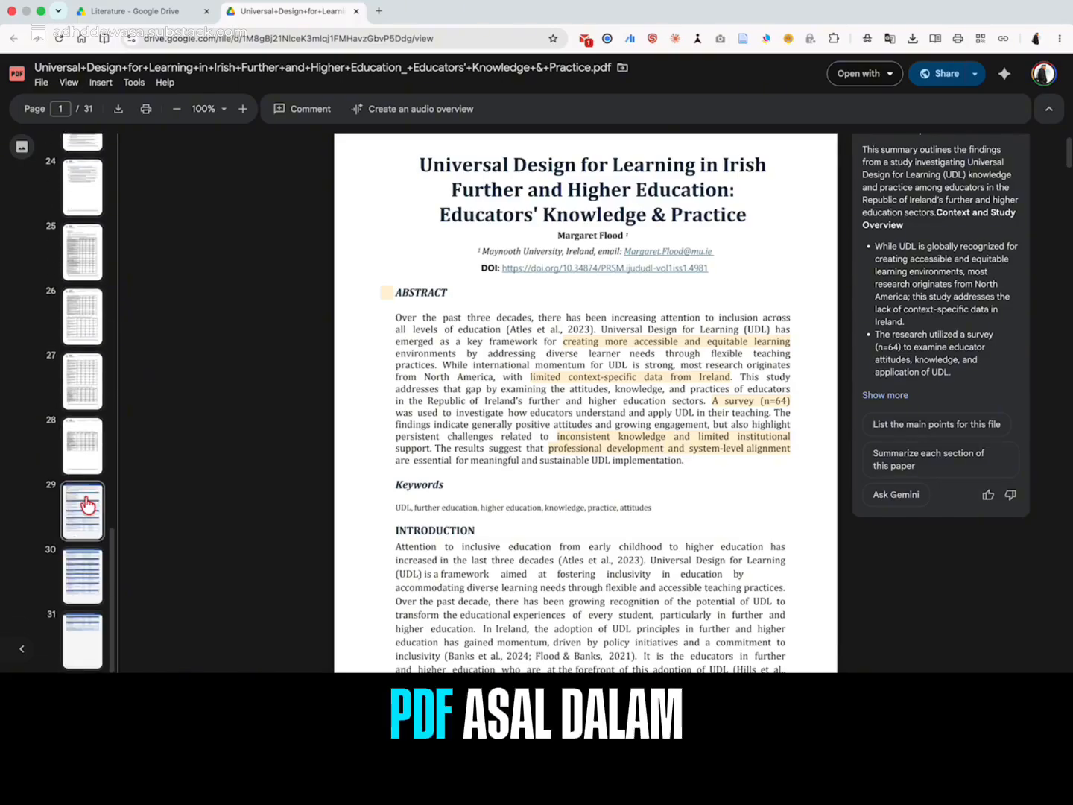
{"action": "left_click", "coordinate": [86, 507]}
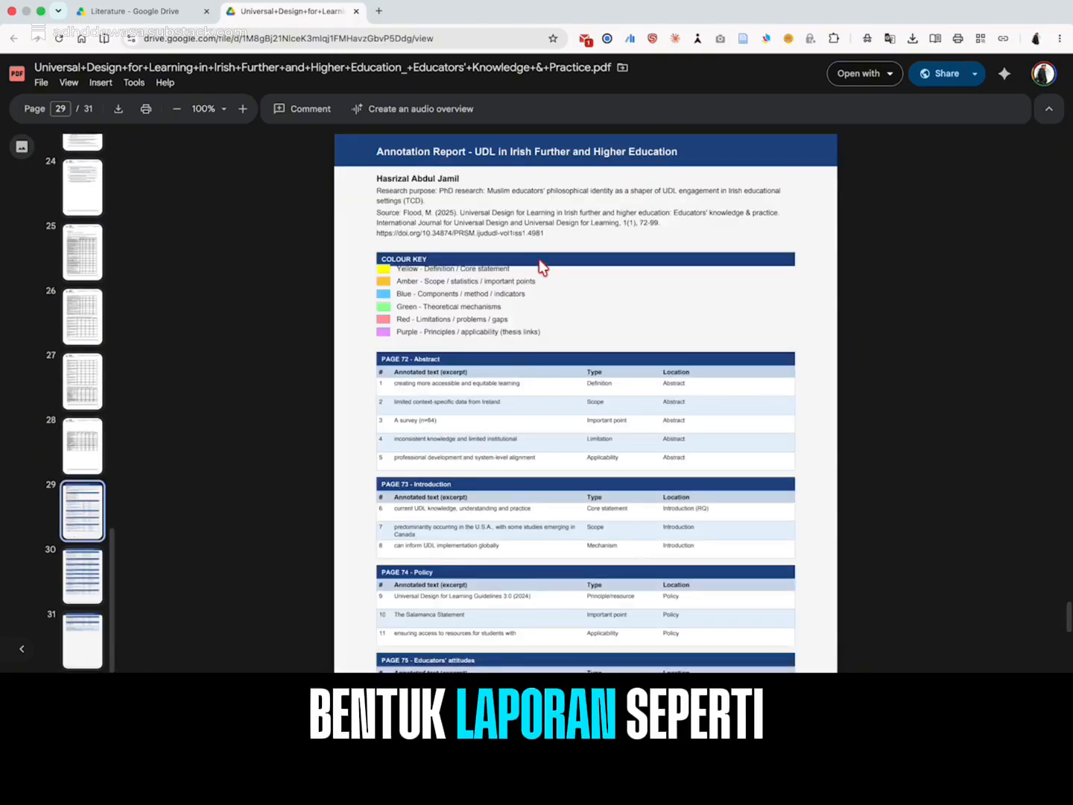
- Examine the annotation report's colour key and its page-by-page tables of annotated text, type and location
{"action": "scroll", "coordinate": [459, 269], "scroll_direction": "down", "scroll_amount": 1}
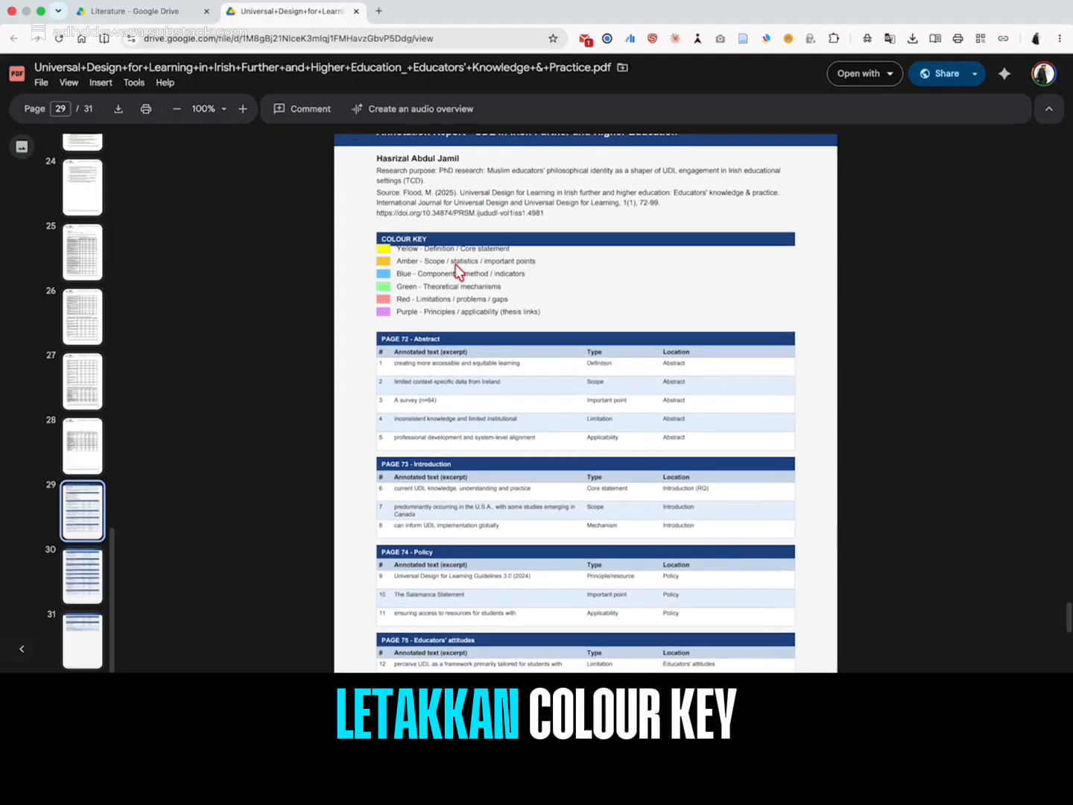
{"action": "scroll", "coordinate": [429, 266], "scroll_direction": "up", "scroll_amount": 1}
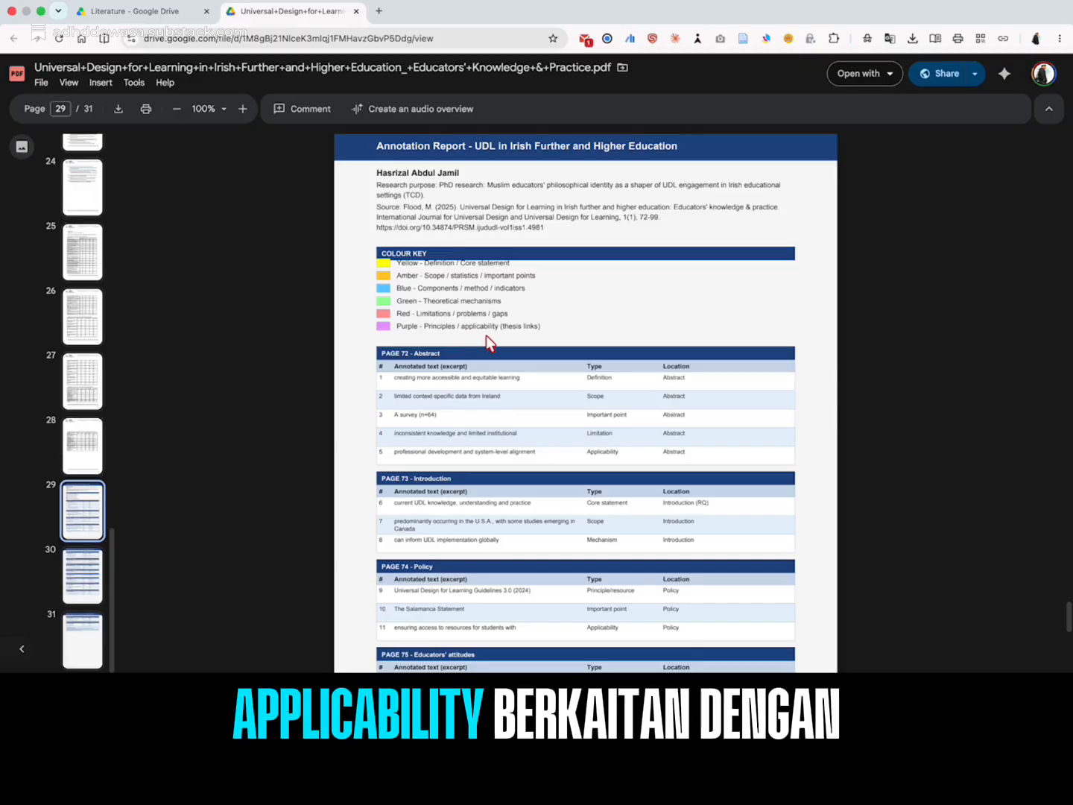
{"action": "scroll", "coordinate": [529, 381], "scroll_direction": "down", "scroll_amount": 3}
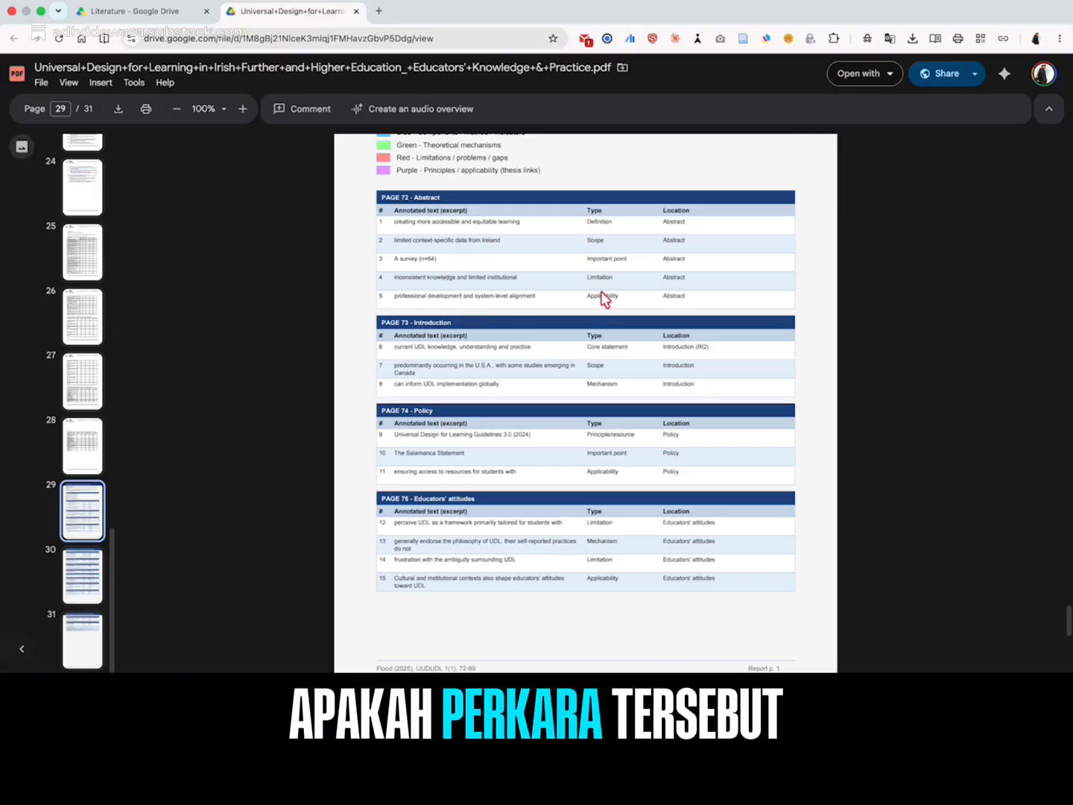
{"action": "scroll", "coordinate": [687, 357], "scroll_direction": "down", "scroll_amount": 5}
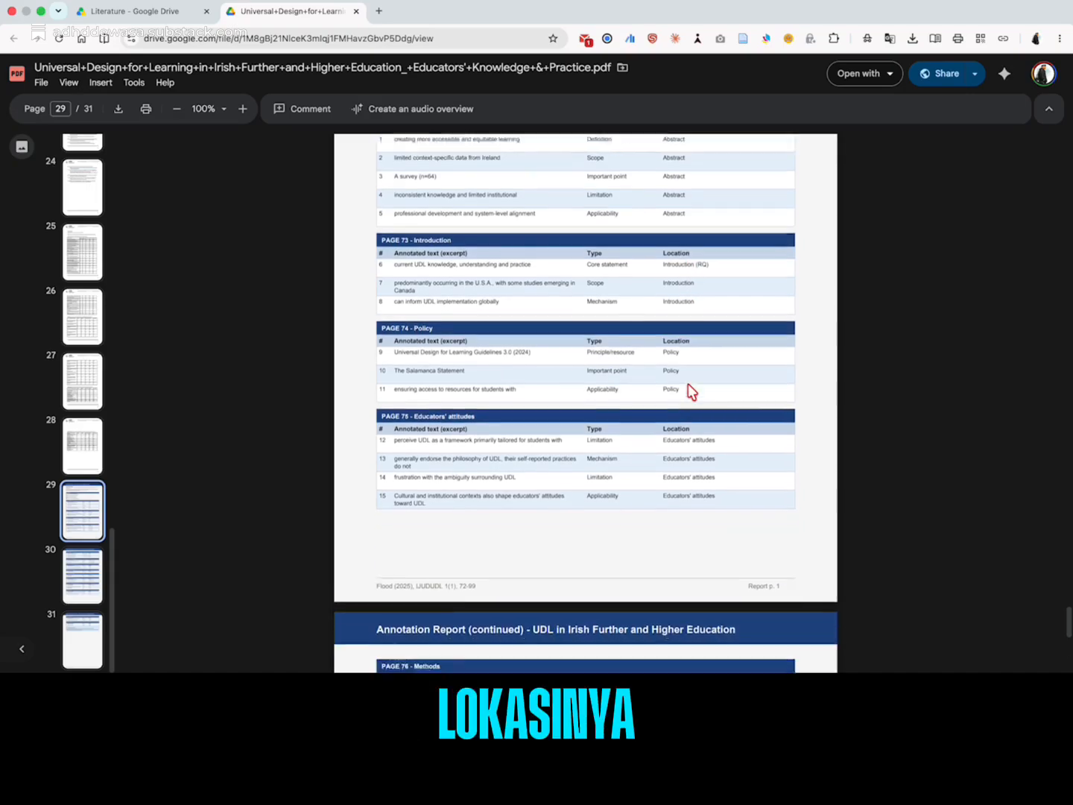
{"action": "scroll", "coordinate": [688, 384], "scroll_direction": "down", "scroll_amount": 10}
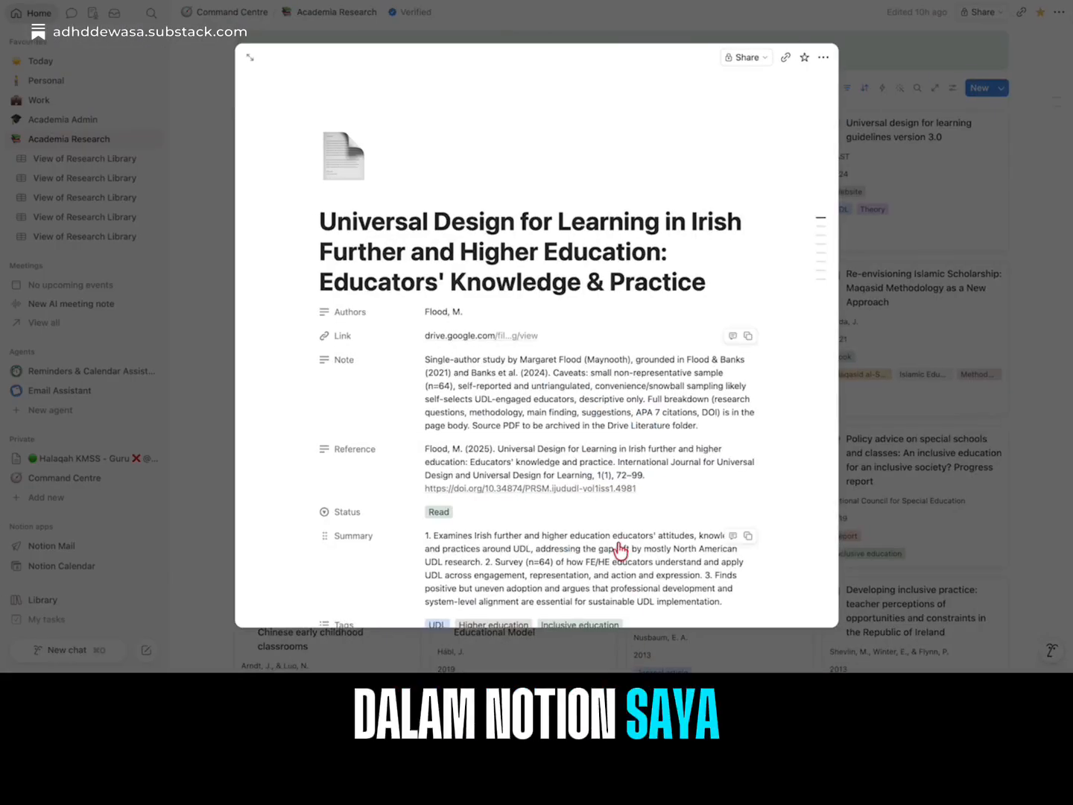
- Go back to the article's page in Notion and review the Key quotes section at its end
{"action": "scroll", "coordinate": [628, 549], "scroll_direction": "down", "scroll_amount": 8}
{"action": "scroll", "coordinate": [489, 290], "scroll_direction": "down", "scroll_amount": 2}
{"action": "scroll", "coordinate": [432, 409], "scroll_direction": "down", "scroll_amount": 10}
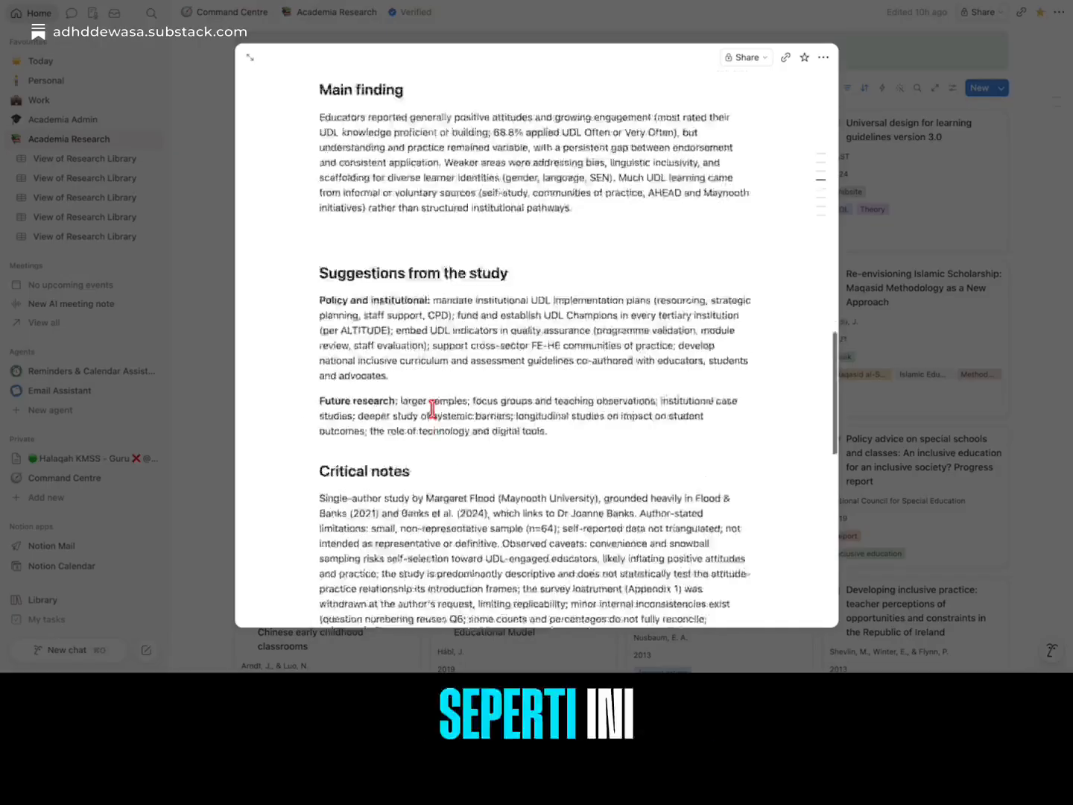
{"action": "scroll", "coordinate": [433, 409], "scroll_direction": "down", "scroll_amount": 7}
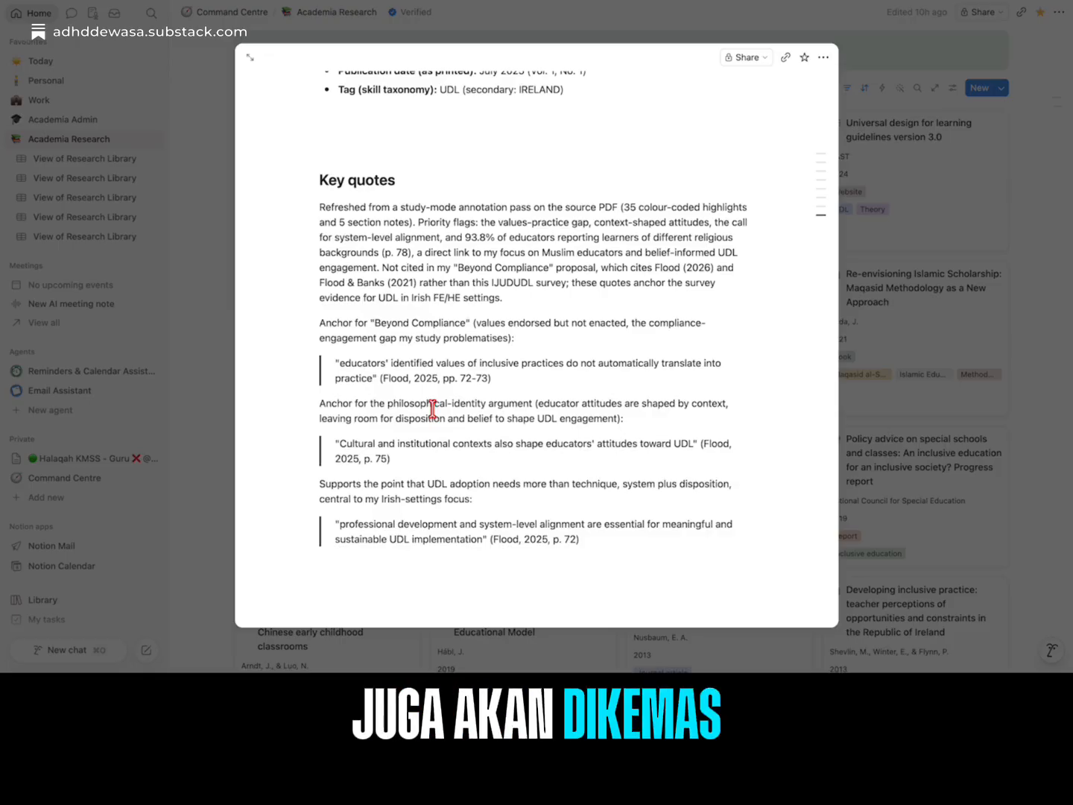
- Close the article page and look over the remaining Research Library cards and the APA 7 reference list
{"action": "key", "text": "Escape"}
{"action": "scroll", "coordinate": [635, 433], "scroll_direction": "down", "scroll_amount": 10}
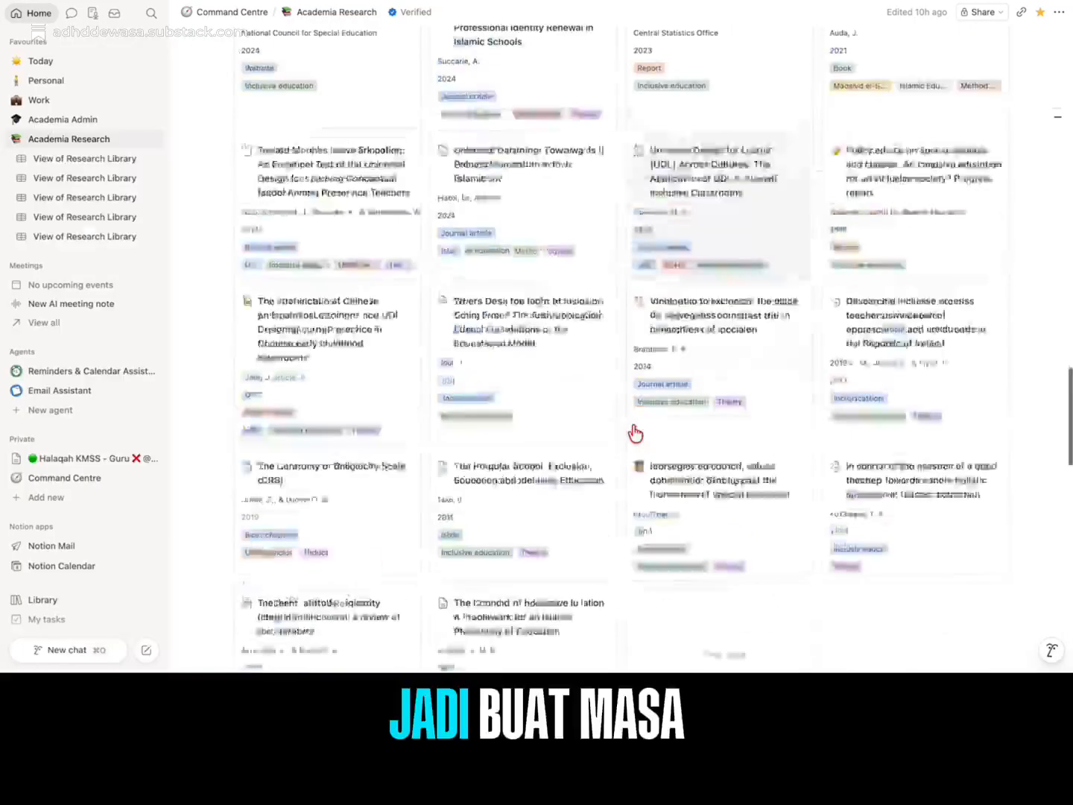
{"action": "scroll", "coordinate": [632, 425], "scroll_direction": "down", "scroll_amount": 8}
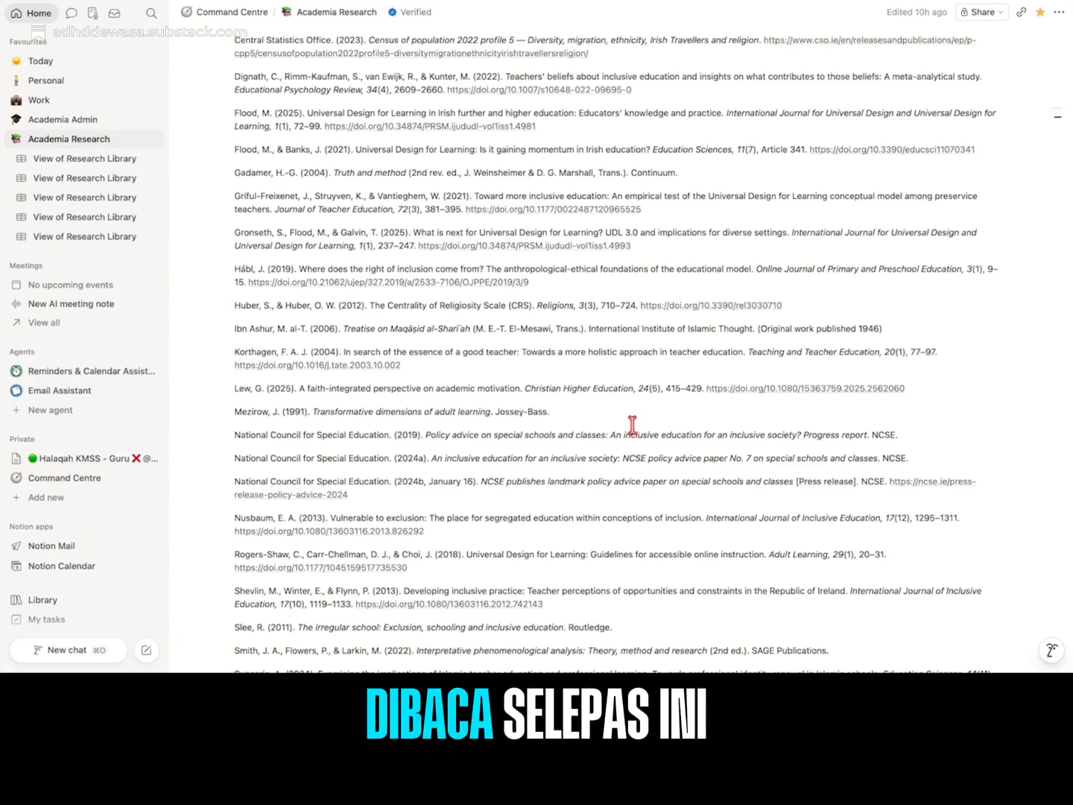
{"action": "scroll", "coordinate": [633, 425], "scroll_direction": "up", "scroll_amount": 15}
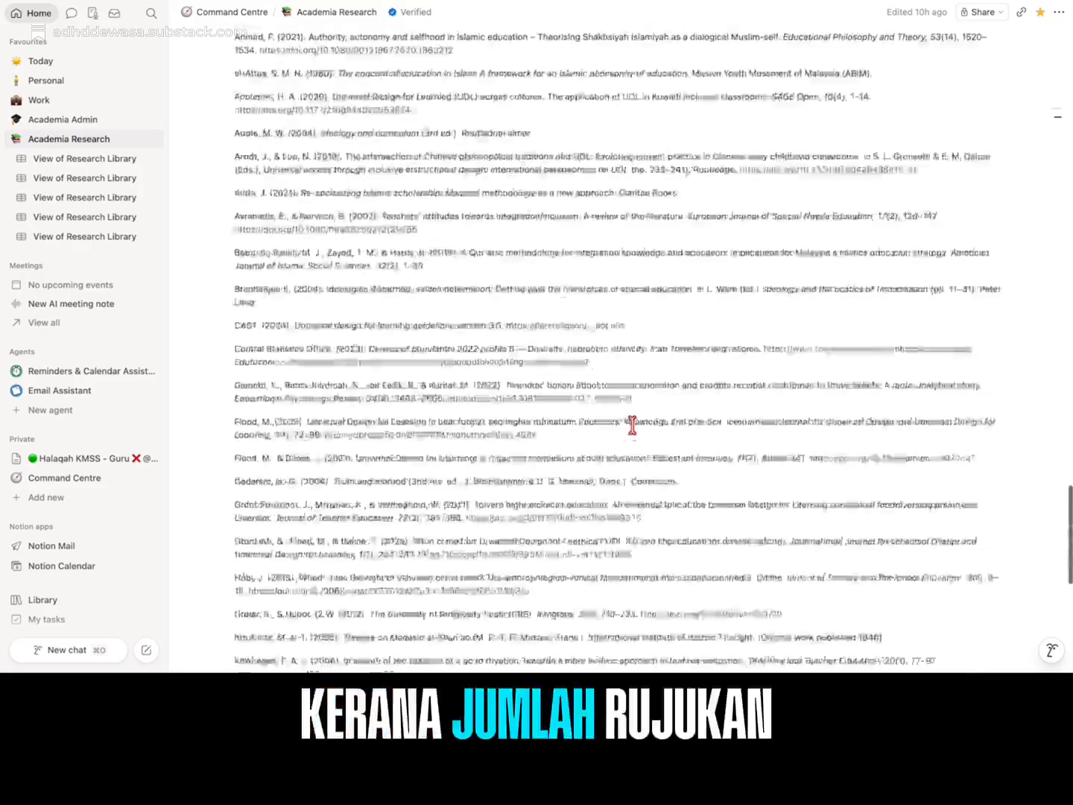
{"action": "scroll", "coordinate": [632, 425], "scroll_direction": "up", "scroll_amount": 3}
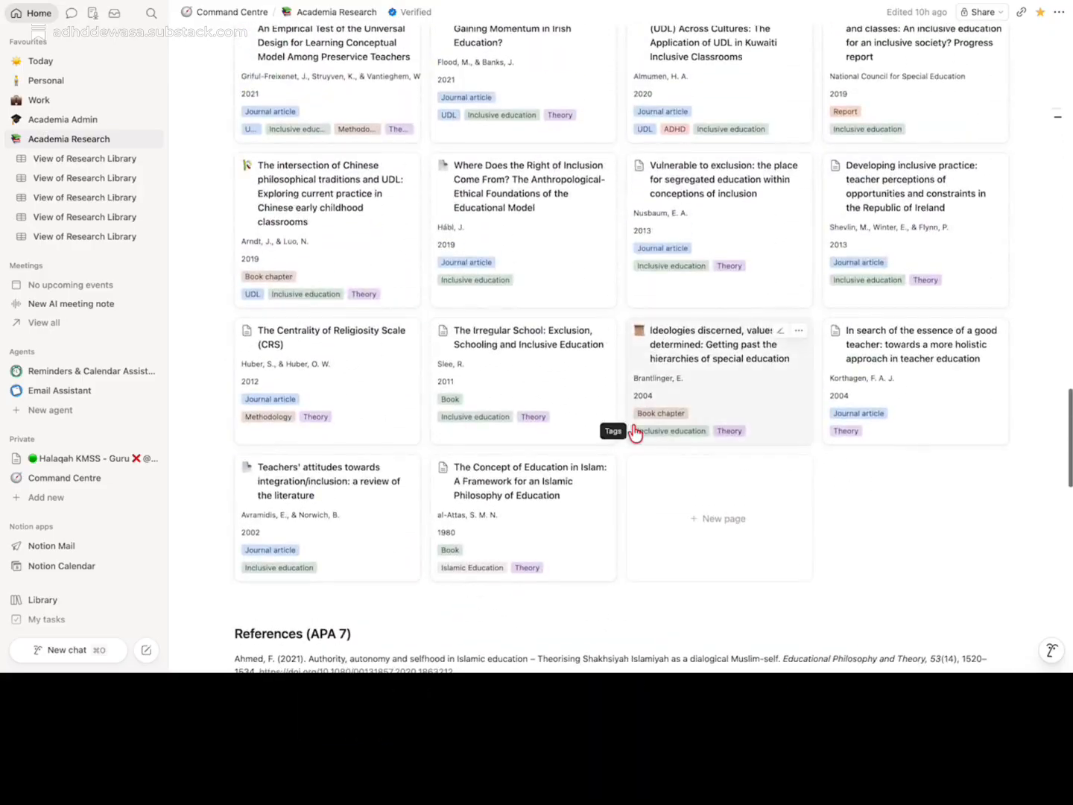